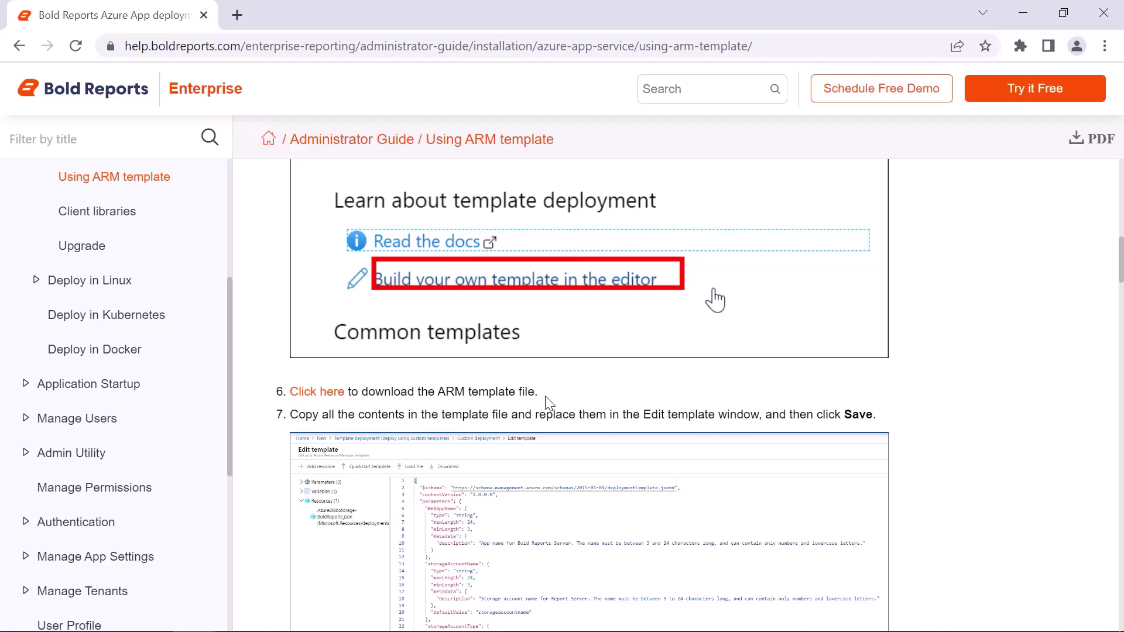
Open the ARM template file from the documentation, replace the Azure custom deployment template's contents with it, and save the template.
click(329, 393)
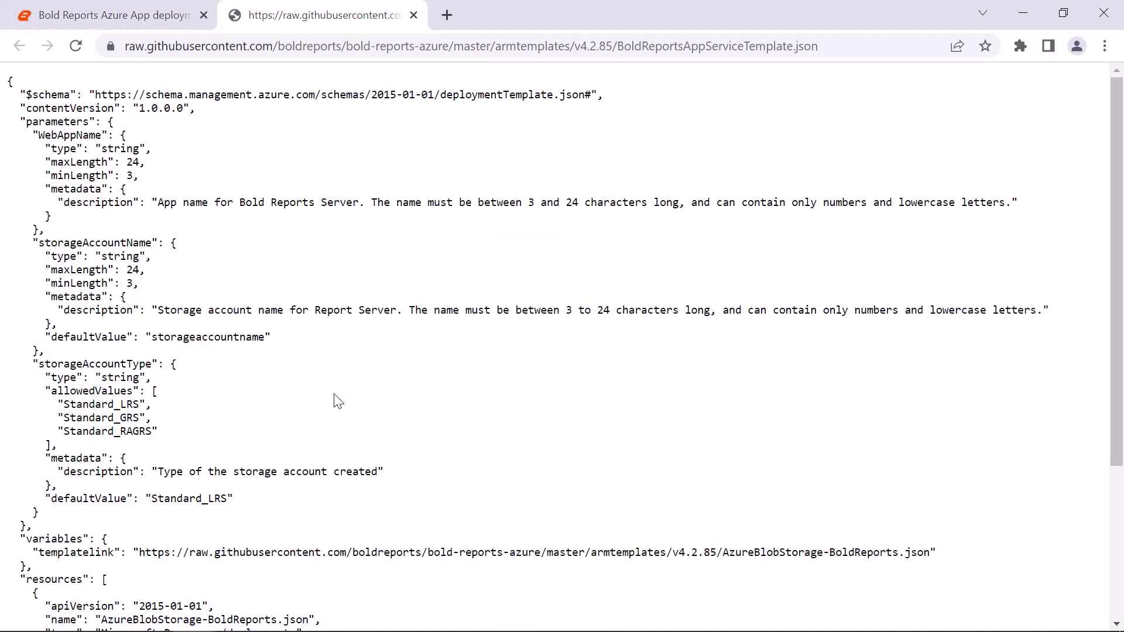
key(ctrl+a)
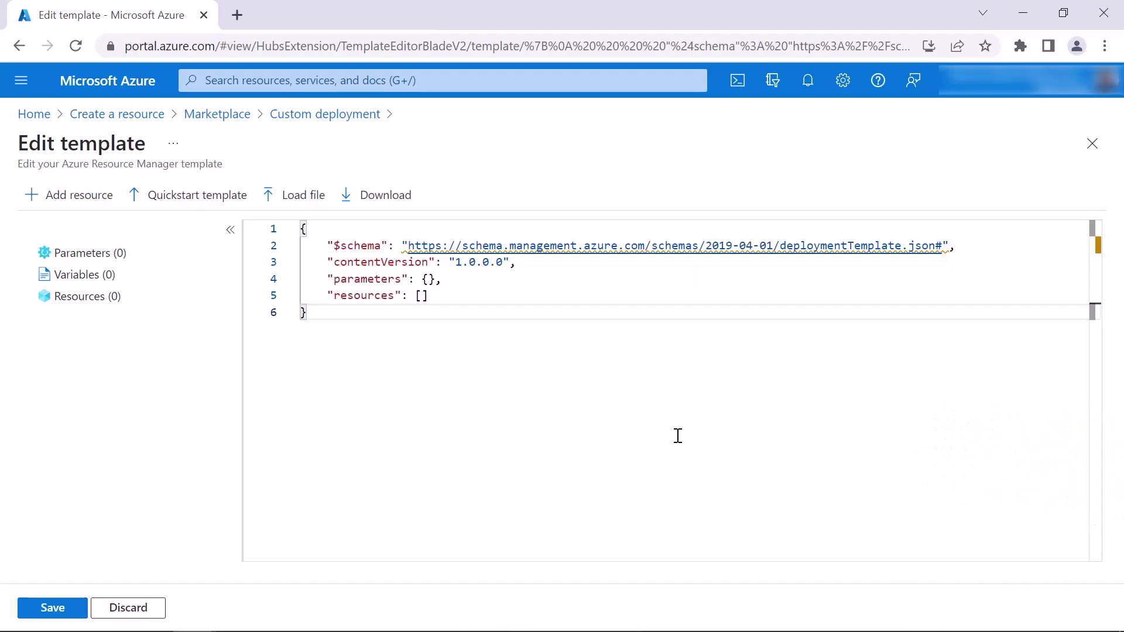
key(ctrl+a)
key(ctrl+v)
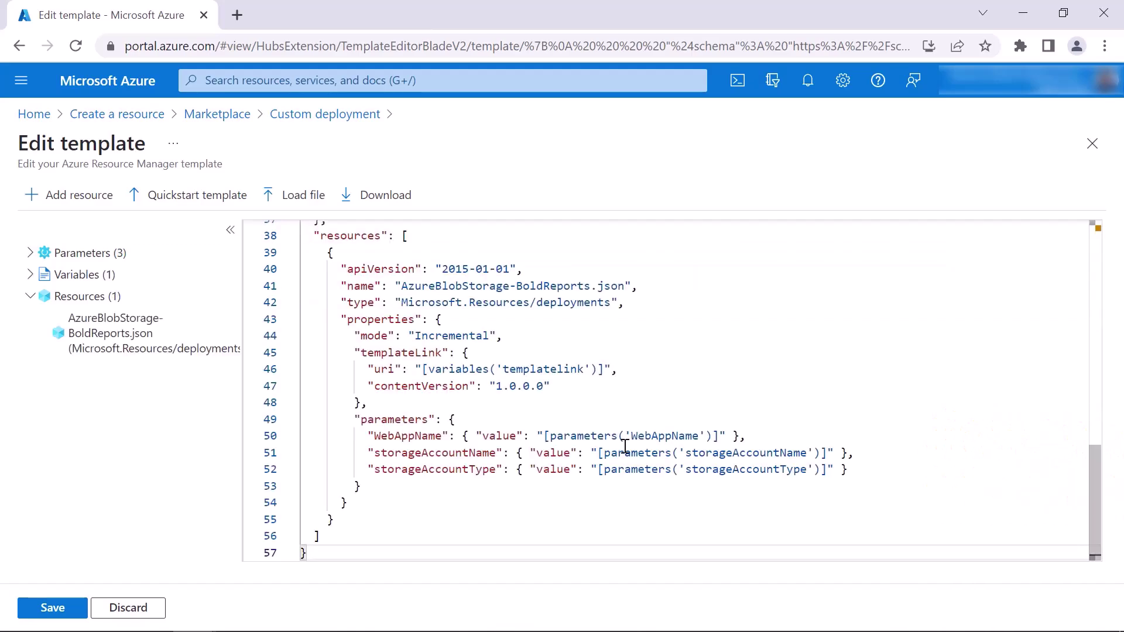
click(51, 607)
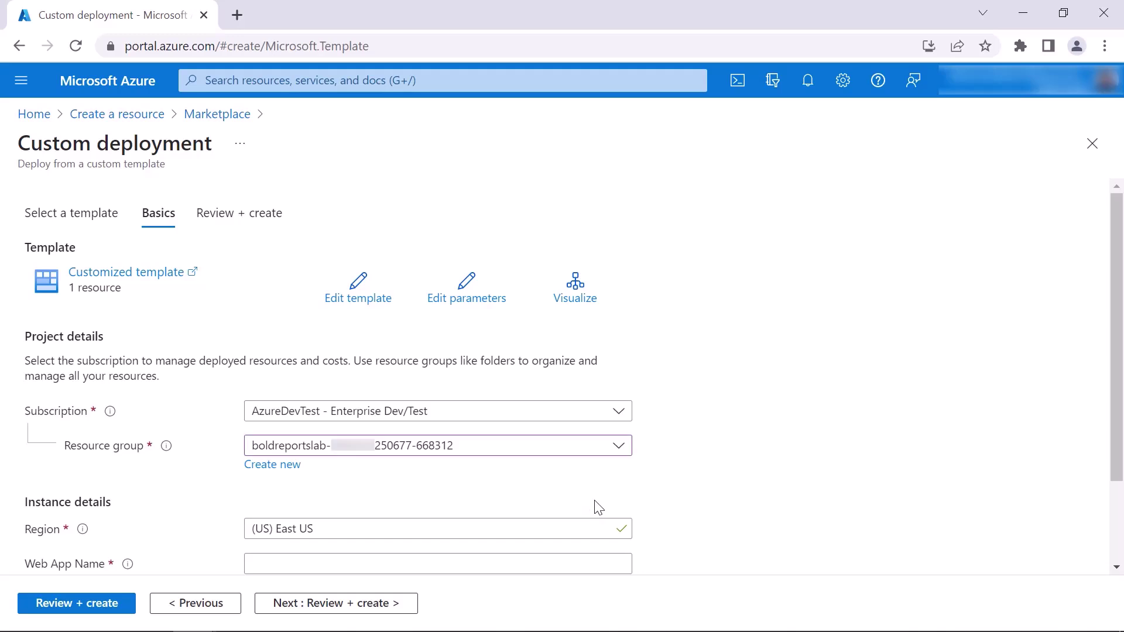
Set the web app name to boldreportsazureapp and the storage account name to boldreportsstorage, and create the custom deployment.
scroll(647, 433, down, 2)
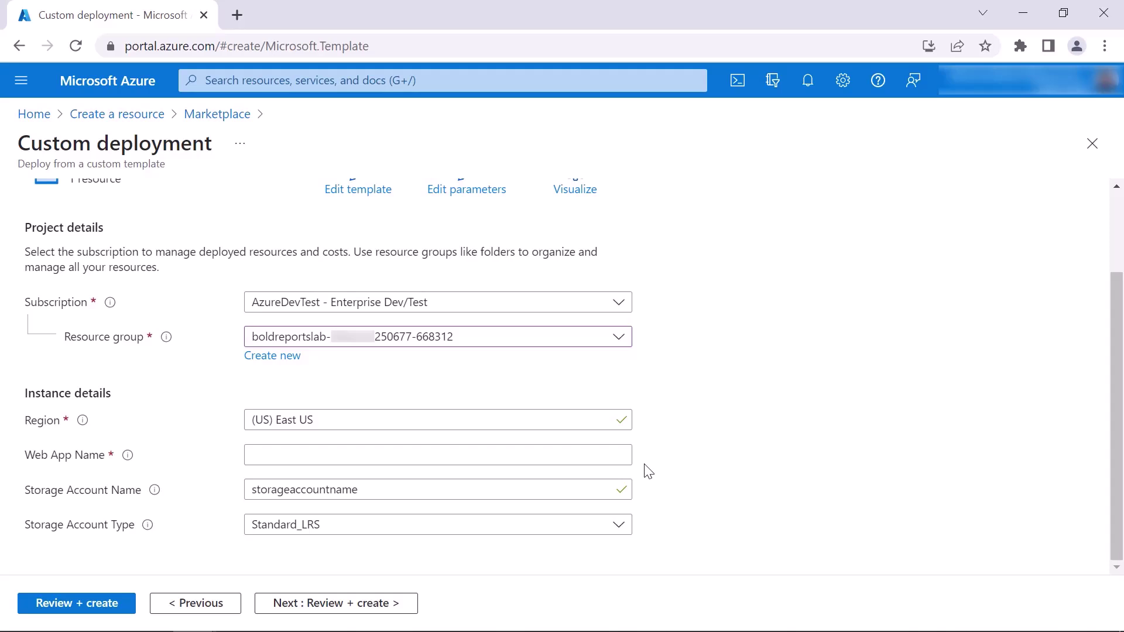
click(621, 458)
text(boldreportsazureapp)
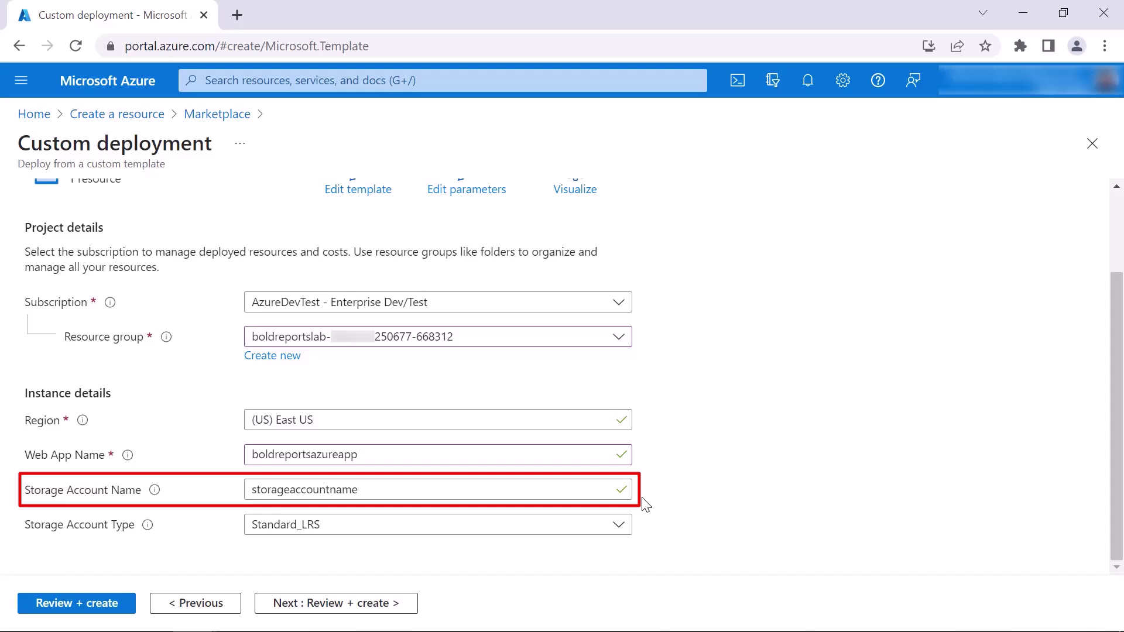
click(591, 495)
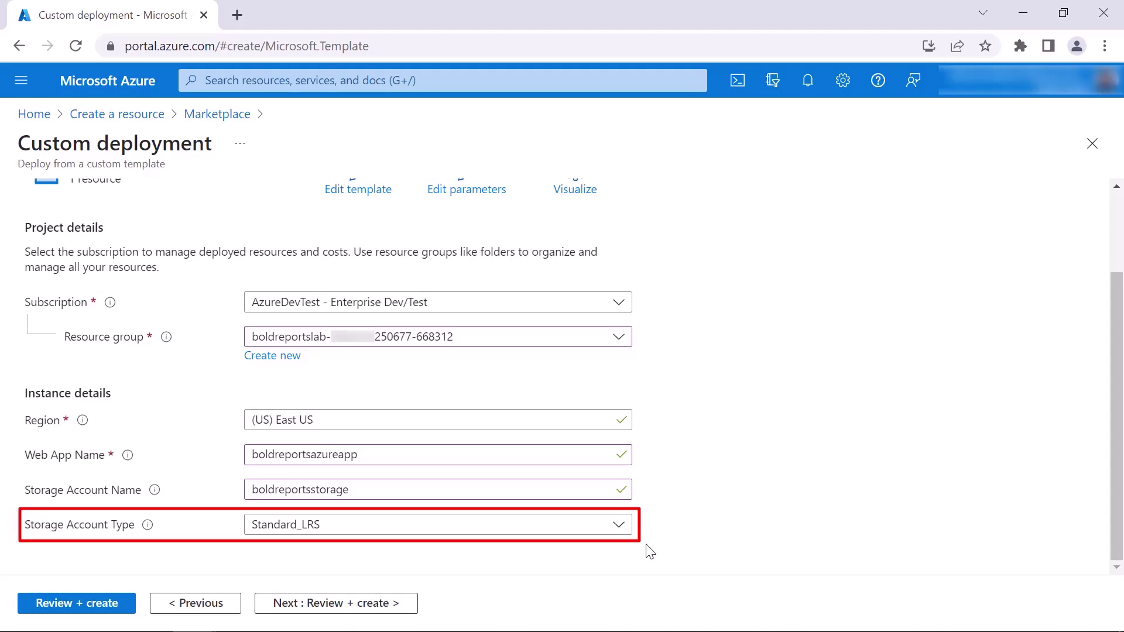
click(123, 603)
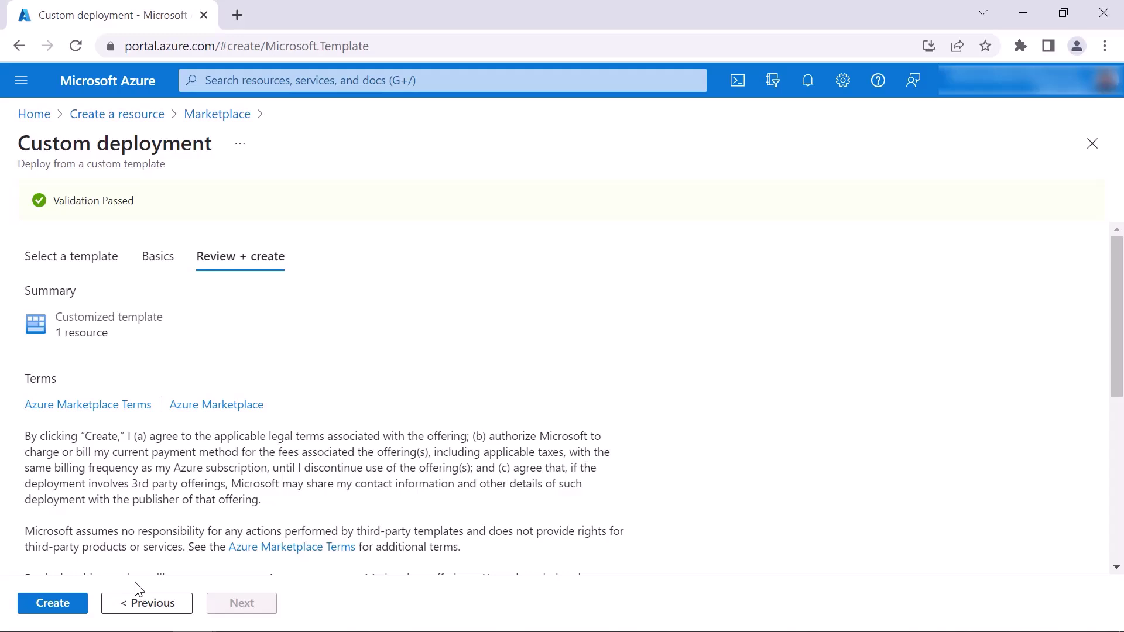
click(53, 603)
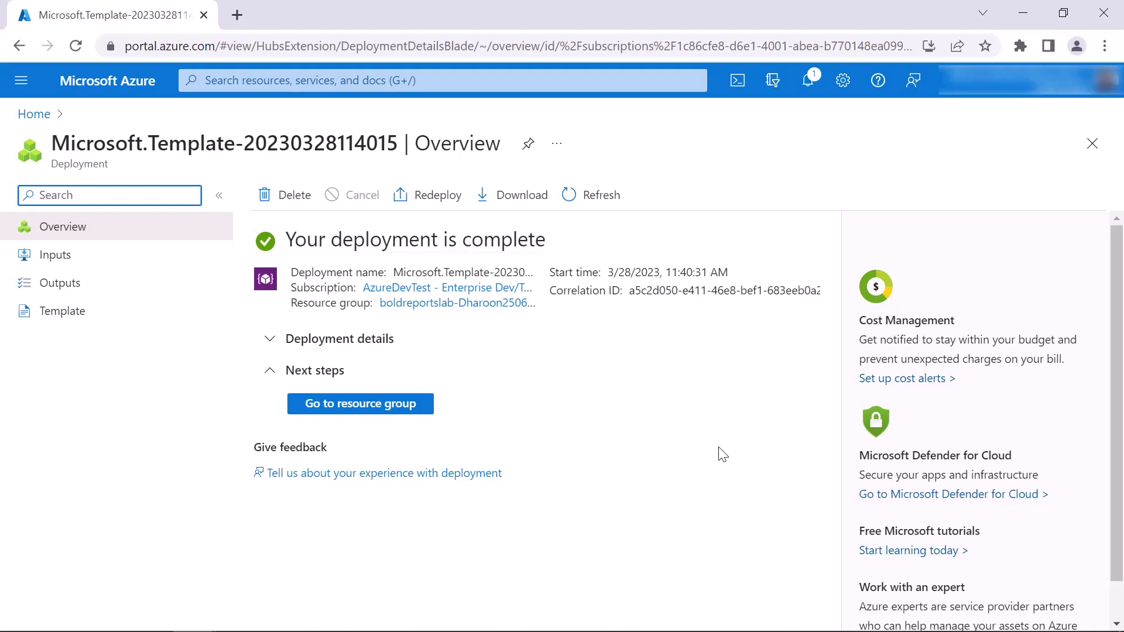
Open the boldreportsazureapp App Service from the deployment's resource group and load its default domain in a browser.
click(419, 404)
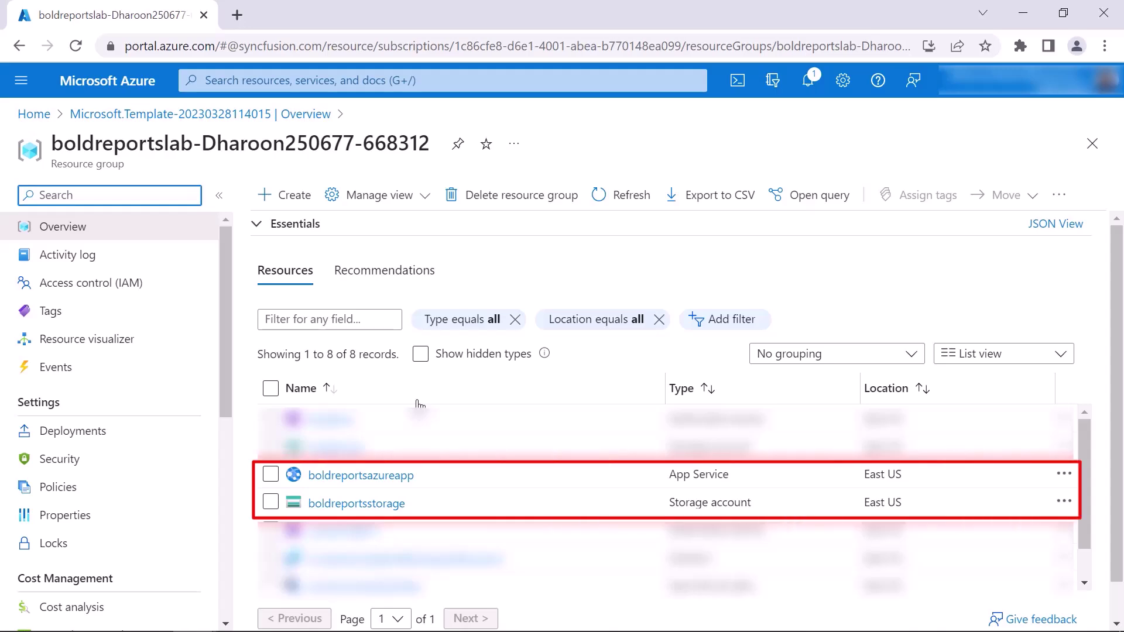
click(361, 474)
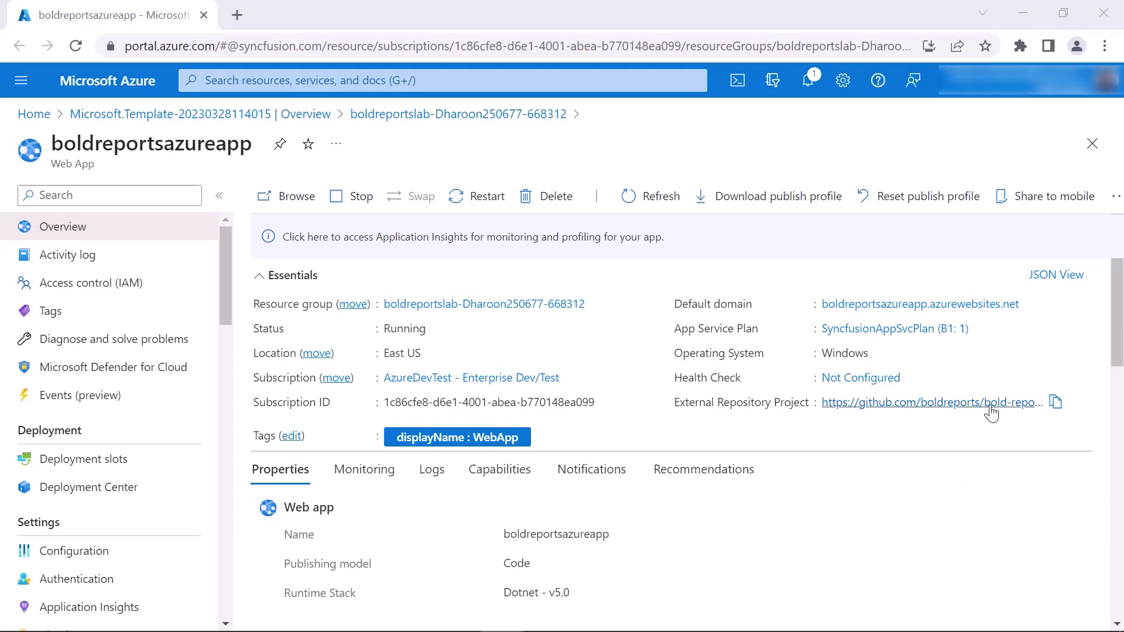
click(1028, 306)
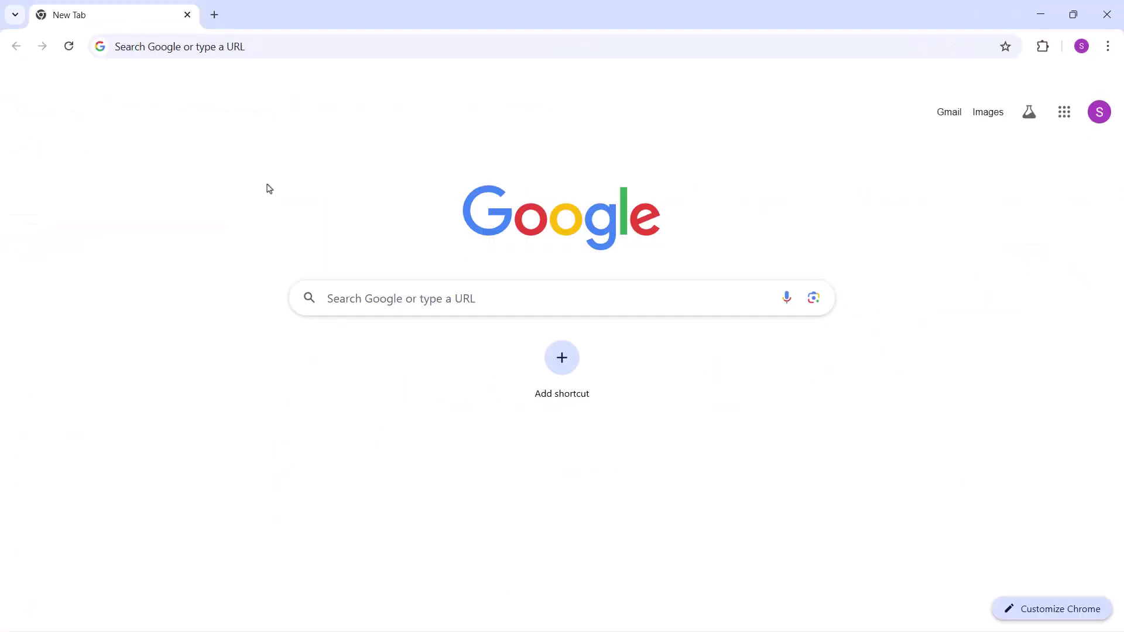
key(ctrl+v)
key(Return)
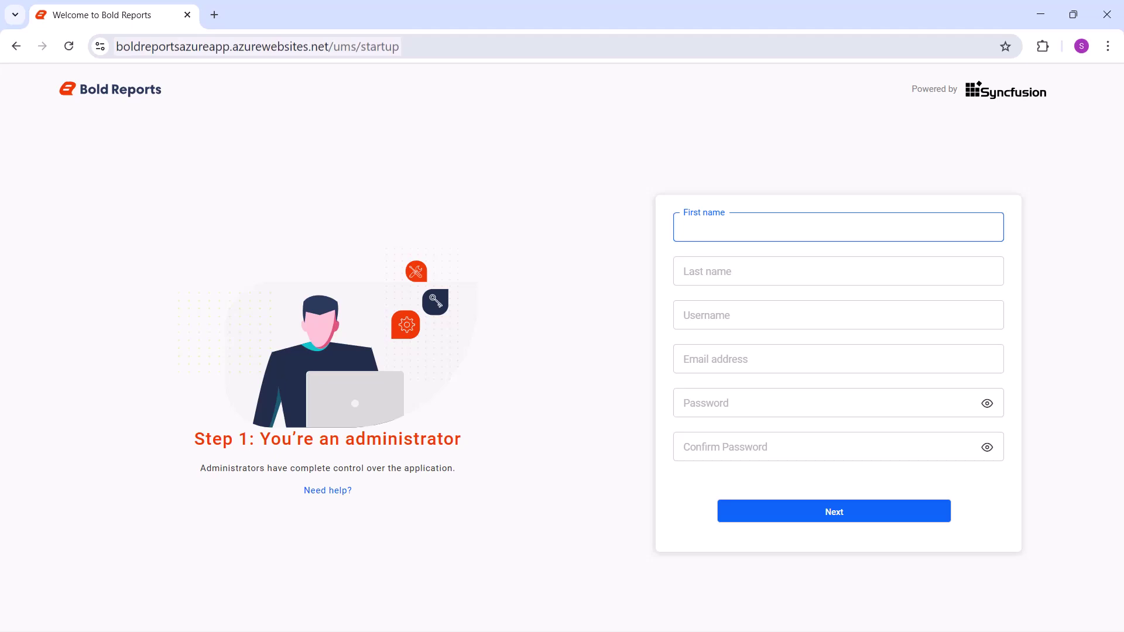
Fill in the administrator's first name, last name, username and email address on the startup form.
text(Selvabharathi)
click(677, 271)
text(S)
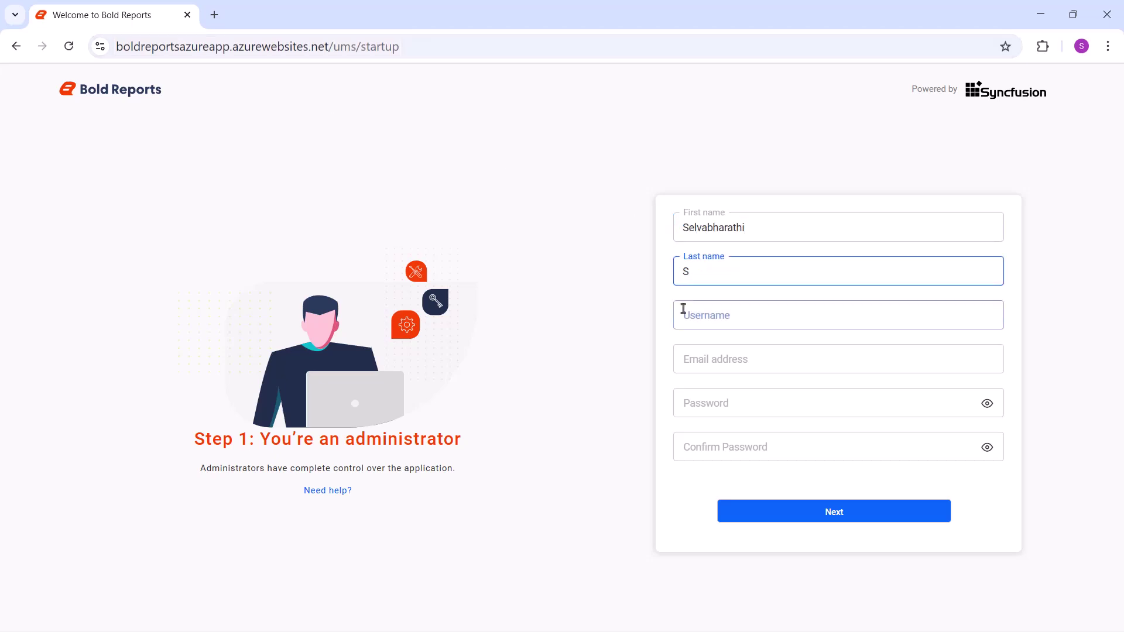
click(683, 309)
key(ctrl+v)
click(686, 353)
key(ctrl+v)
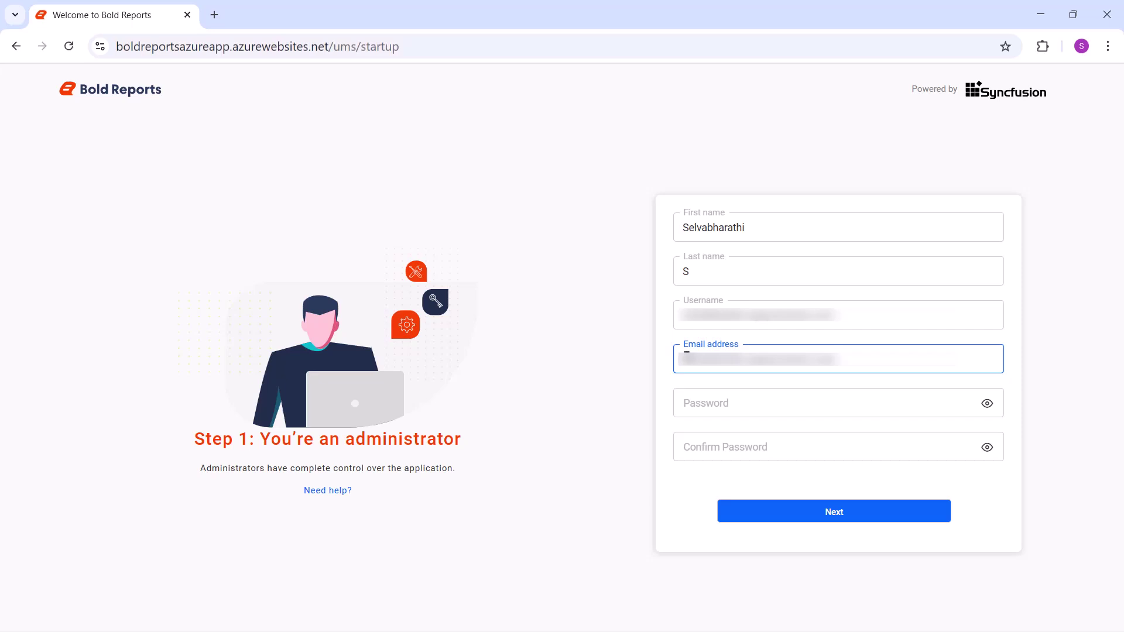
Enter and confirm the administrator's account password and submit the administrator details.
click(687, 403)
text(**********)
click(687, 447)
text(*******)
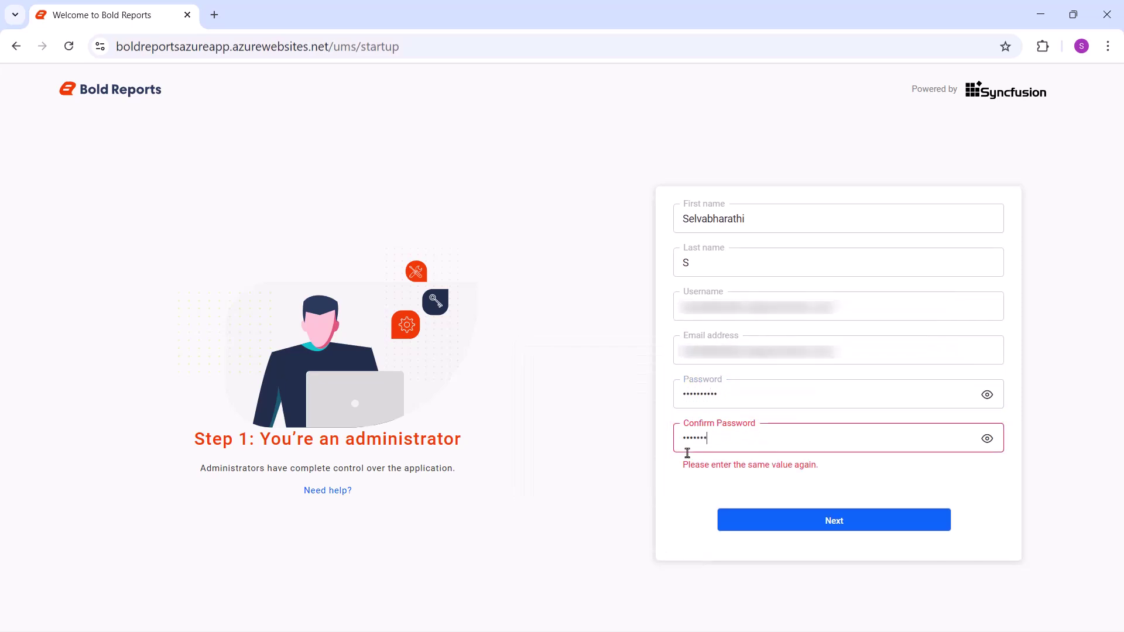
text(***)
click(824, 513)
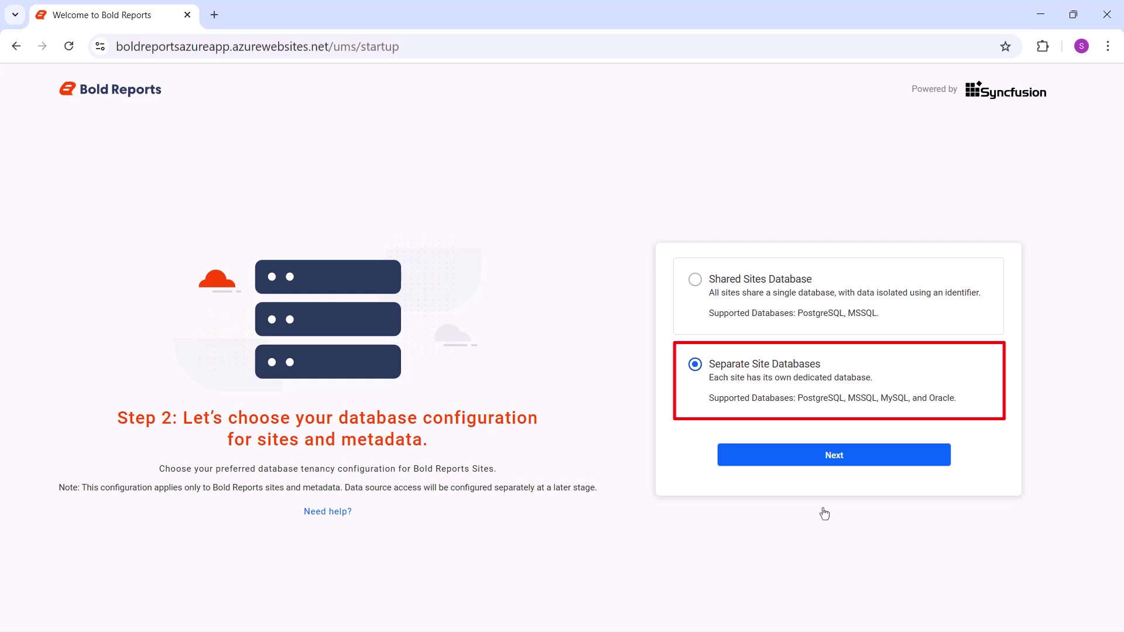
Accept Separate Site Databases as the database configuration and choose Microsoft SQL Server / Azure SQL as the server type.
click(827, 461)
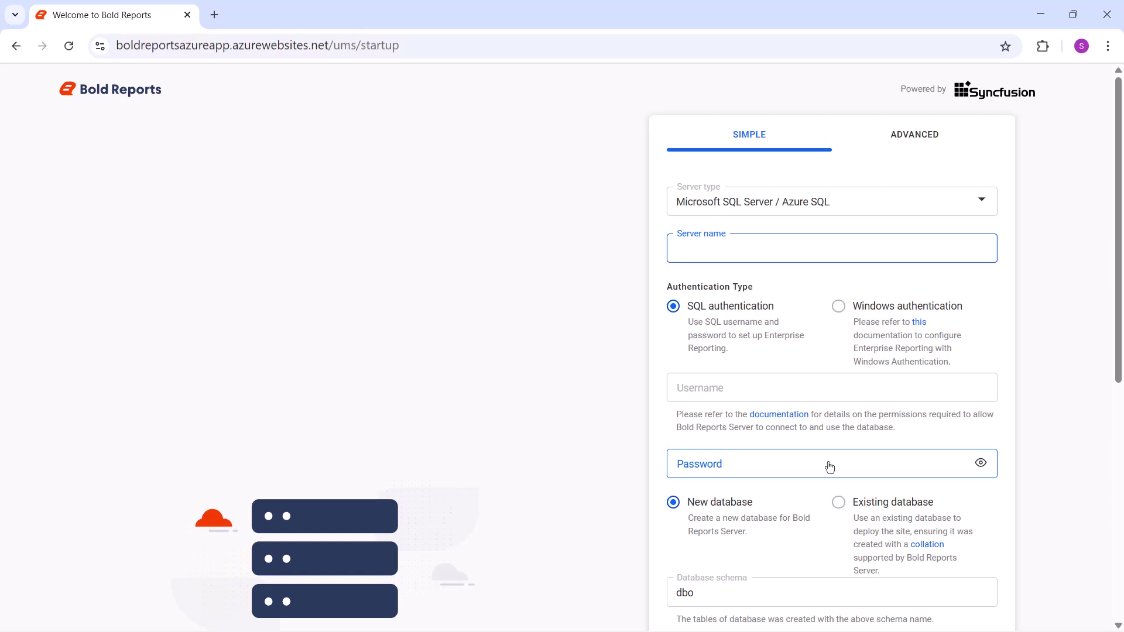
click(817, 210)
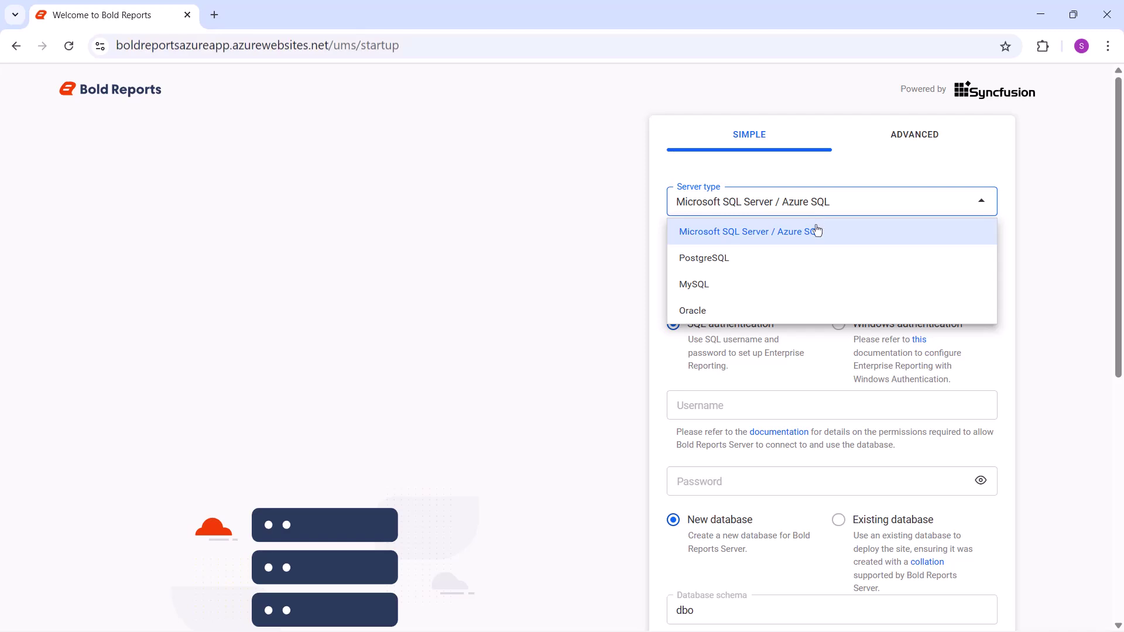
click(817, 230)
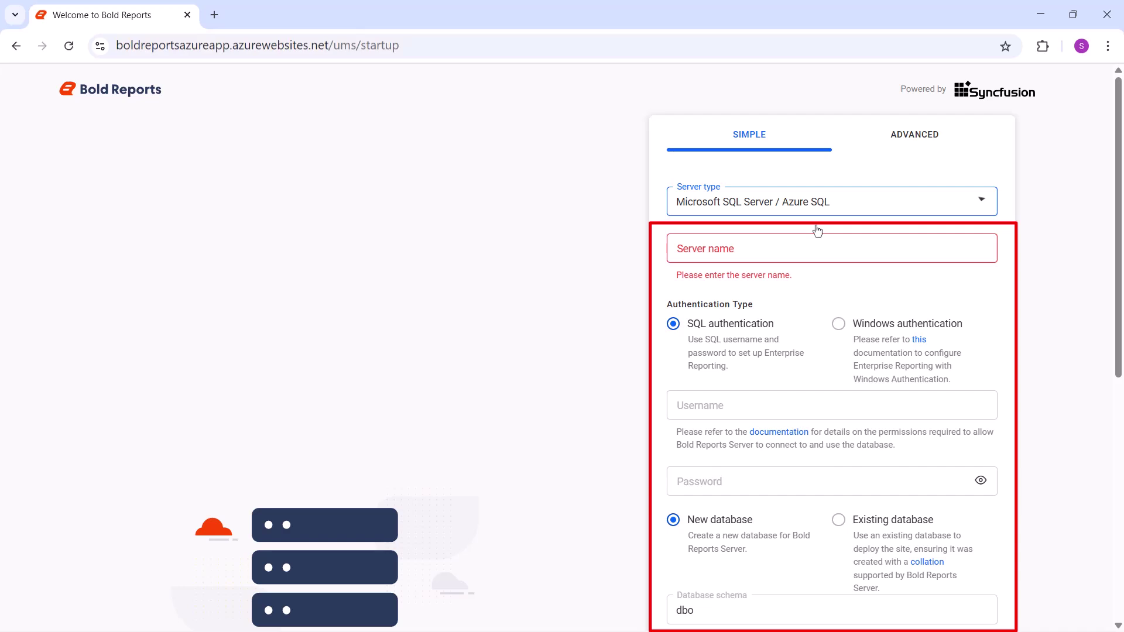
Fill in the database server name, the SQL authentication username and the database password.
click(818, 247)
key(ctrl+v)
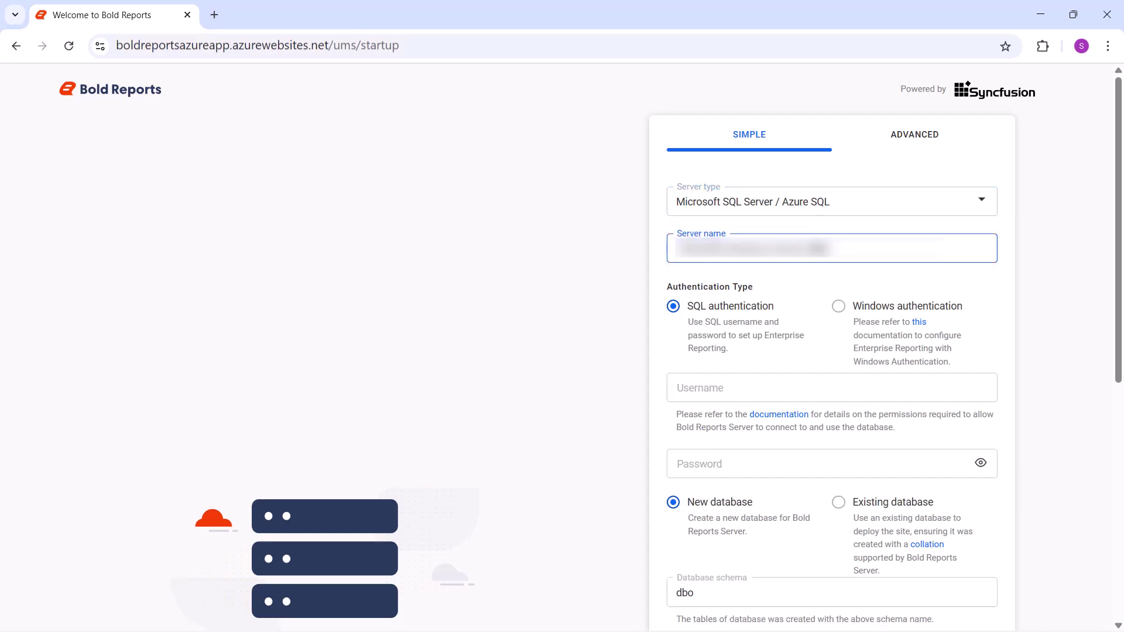
click(816, 387)
key(ctrl+v)
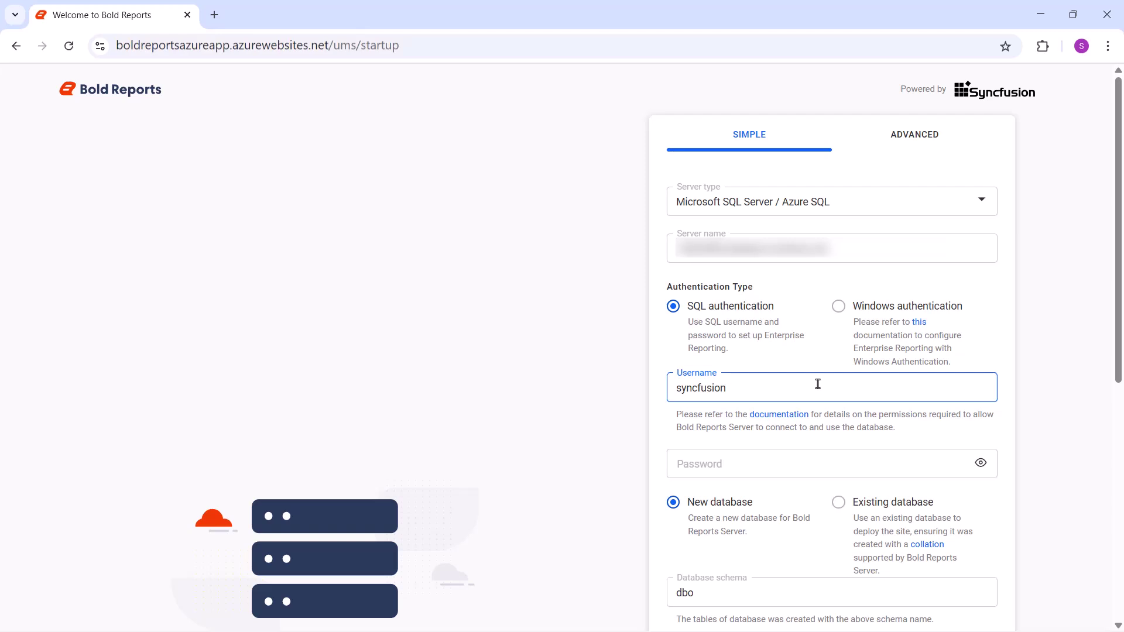
click(815, 459)
key(ctrl+v)
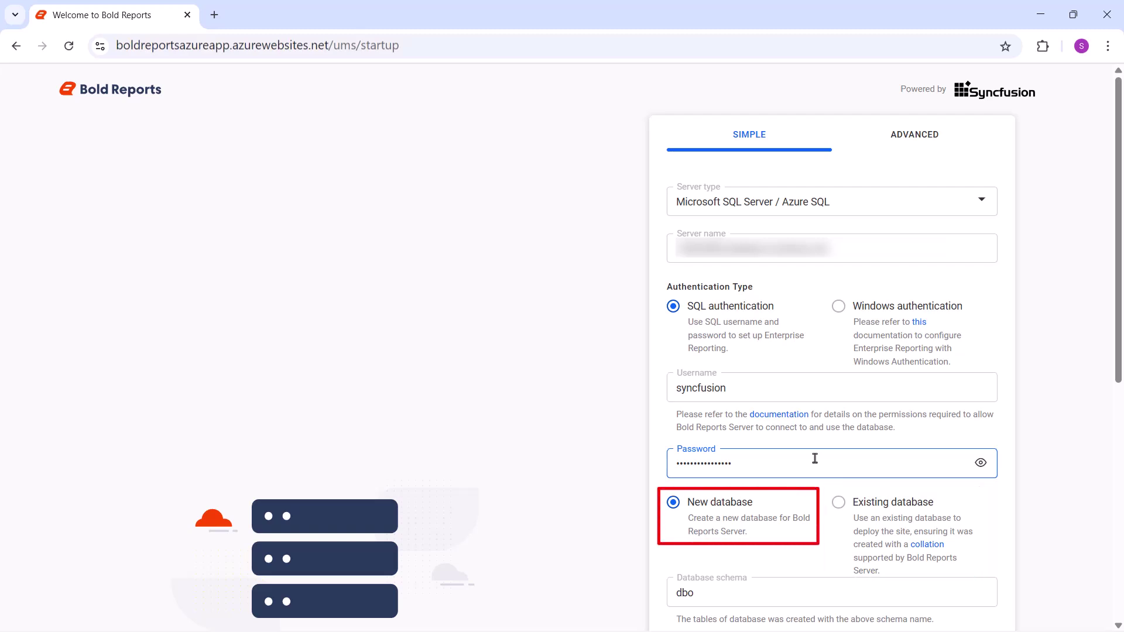
Set the new database's name to bold_services_azure and submit the database configuration.
scroll(815, 458, down, 7)
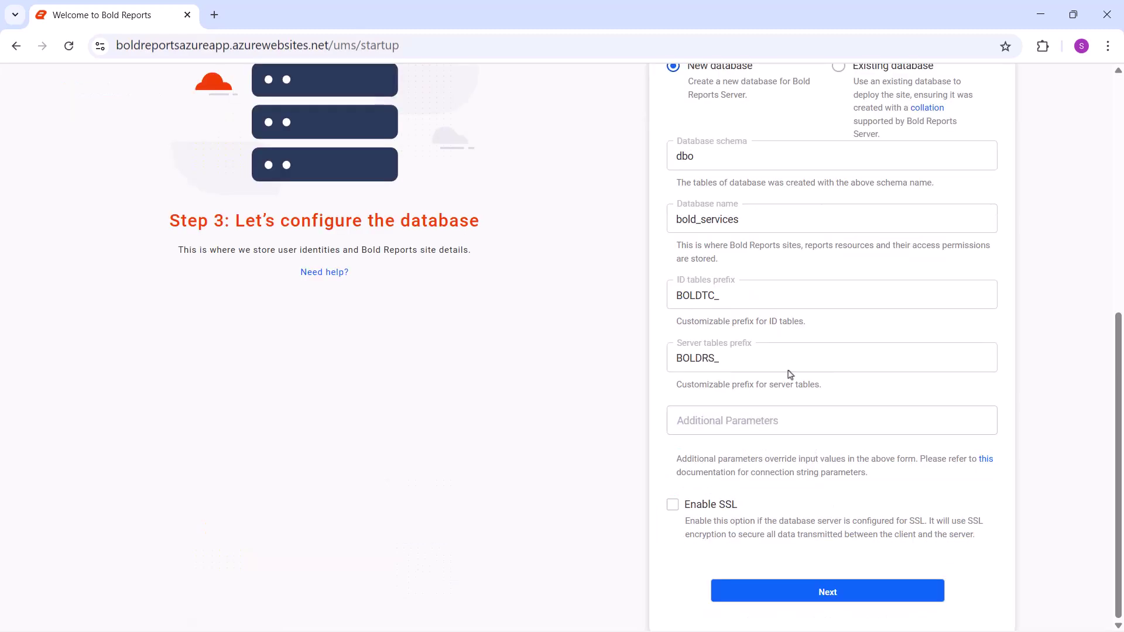
click(740, 223)
text(_azure)
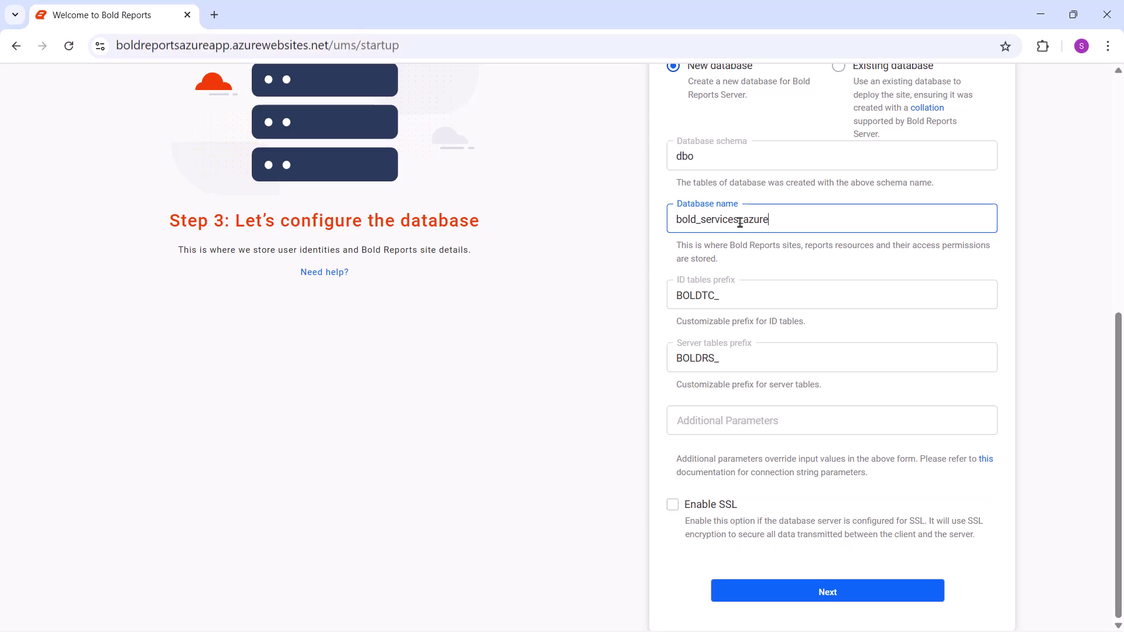
click(806, 593)
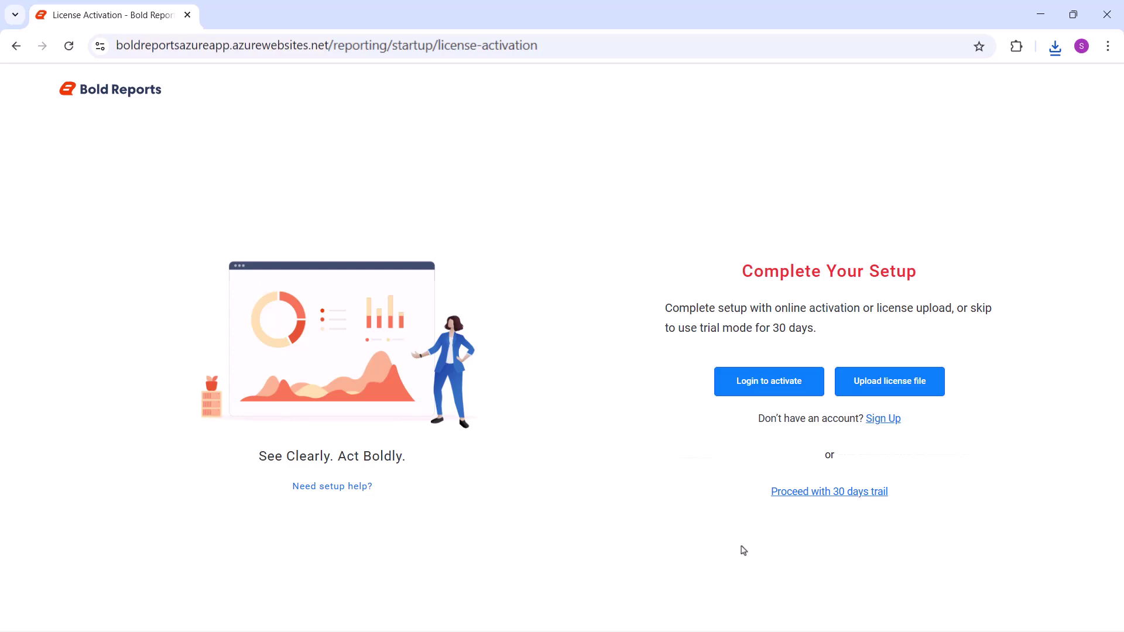
Activate the Bold Reports license through account login and open the Sales Order Detail report.
click(789, 391)
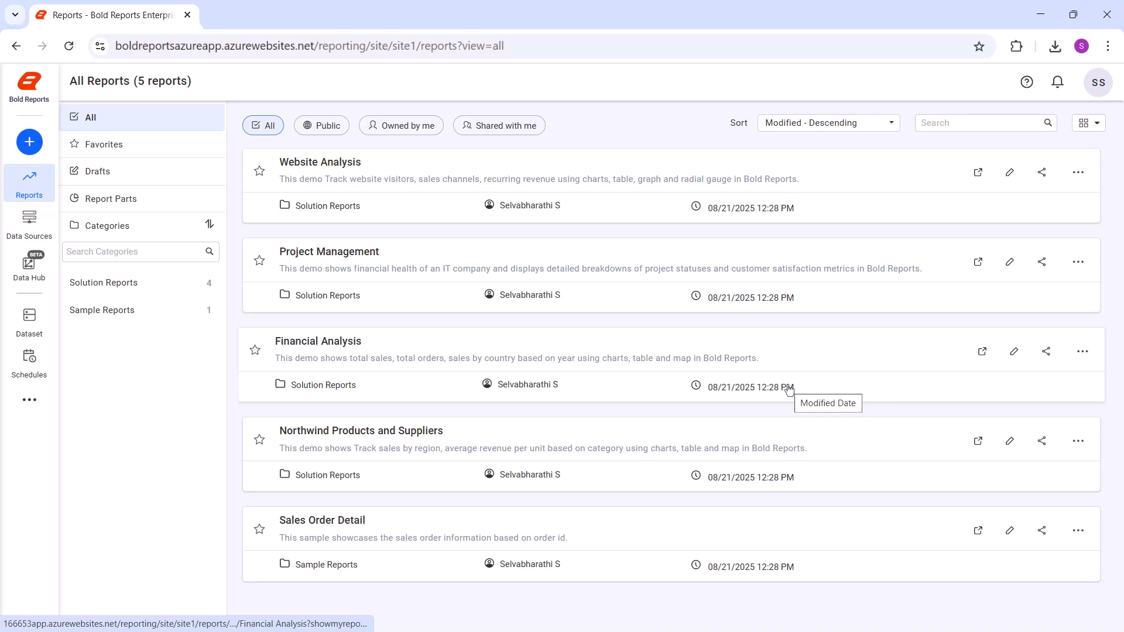
click(592, 556)
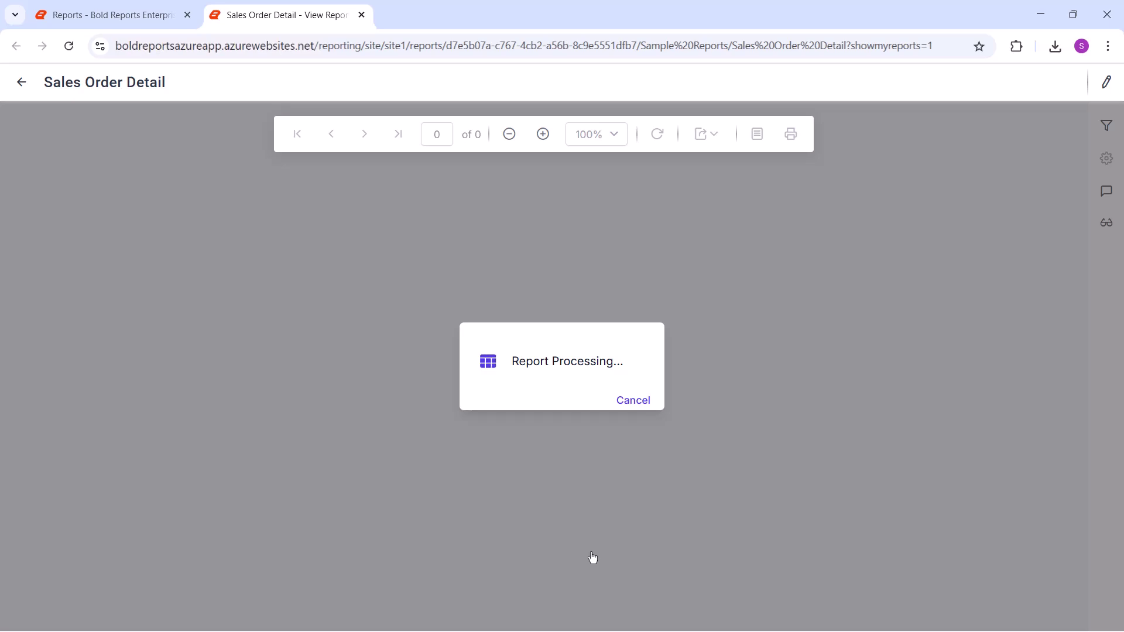